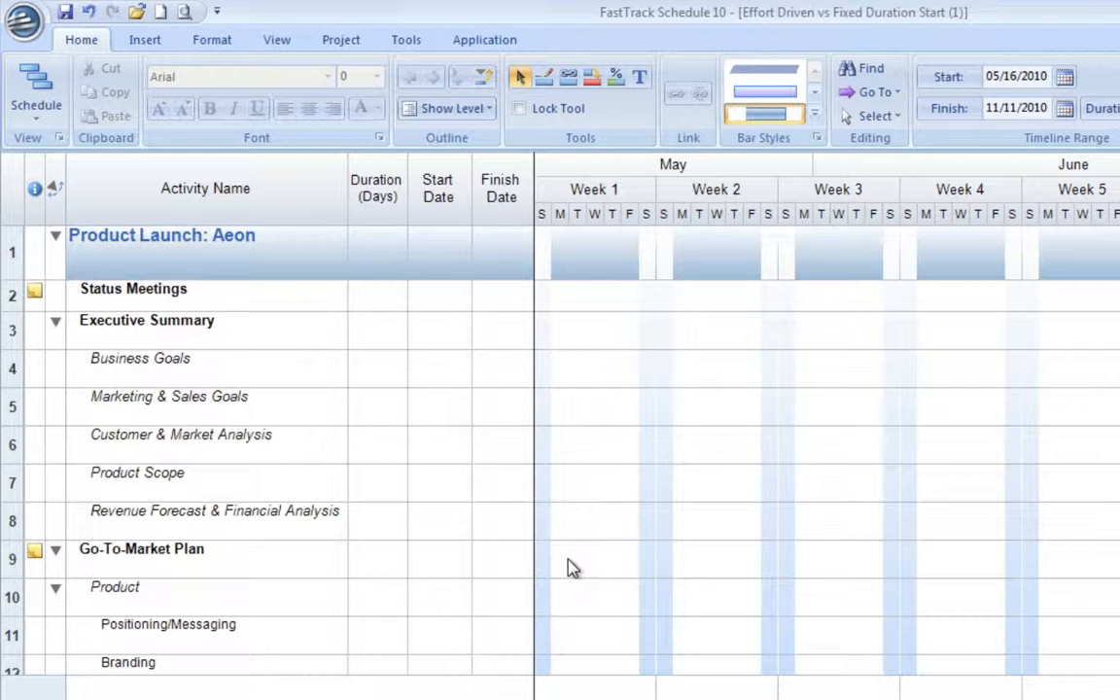
Step: Switch the schedule to the Resource Layout
left_click(345, 42)
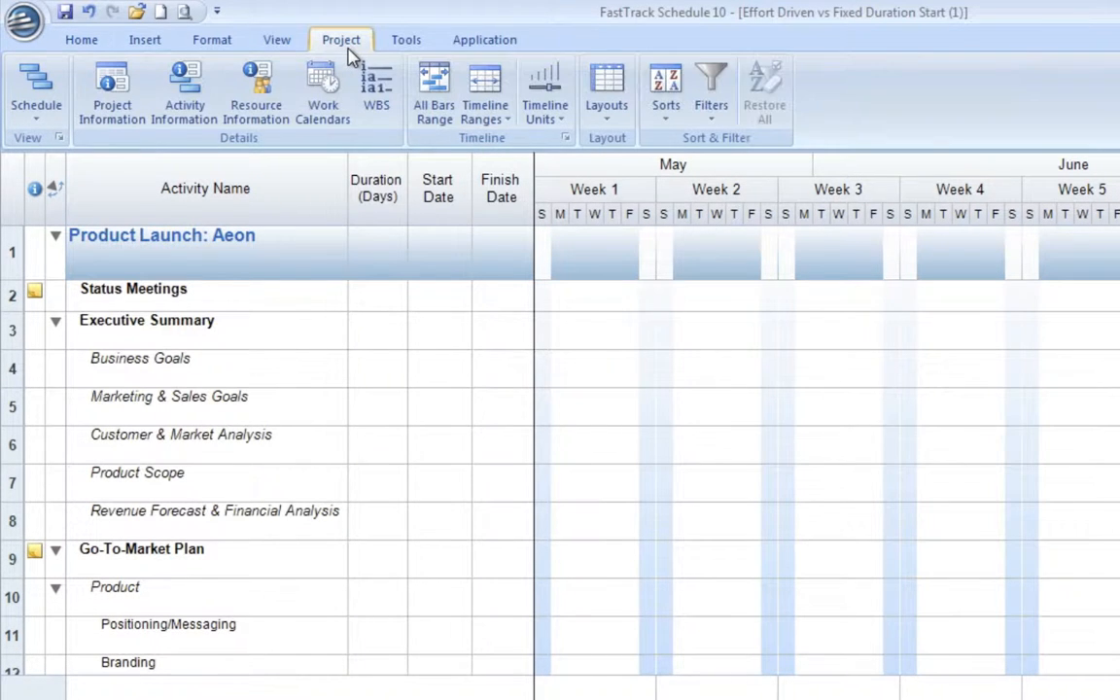
left_click(603, 85)
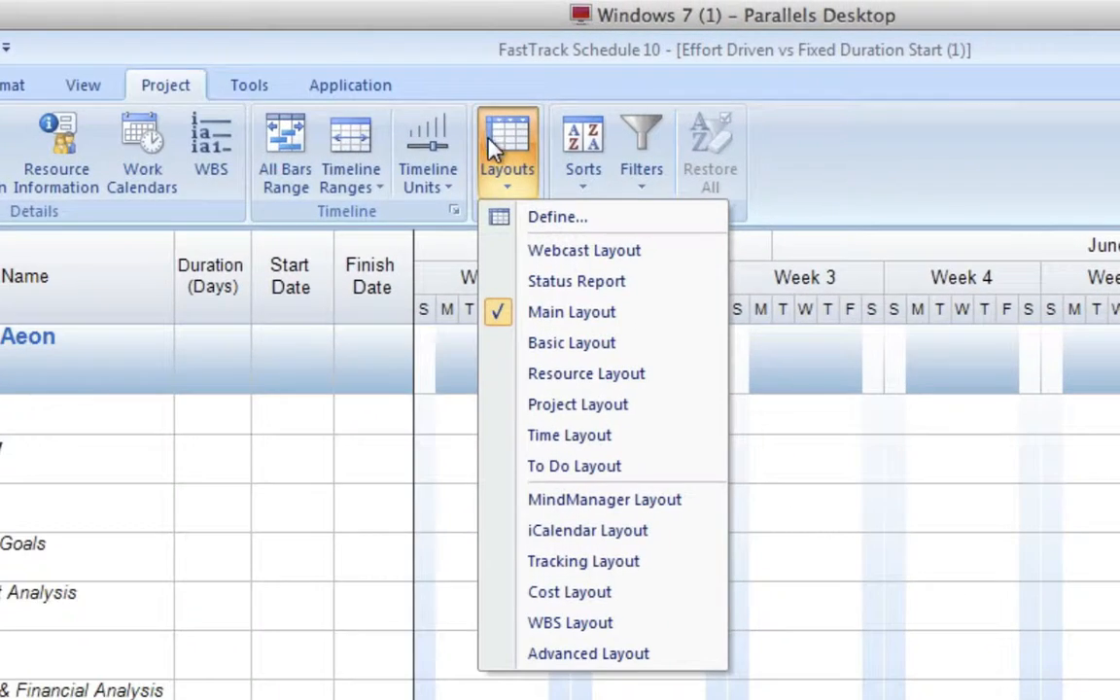
left_click(528, 375)
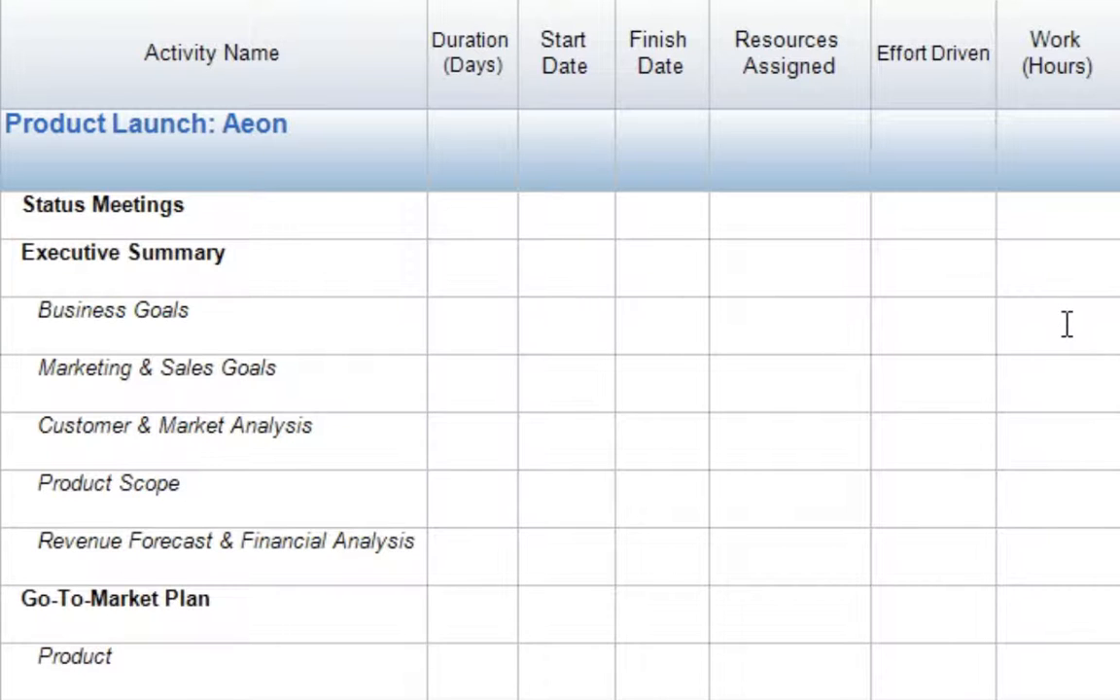
Step: Set the work for the Business Goals activity to 40 hours and assign the first listed resource to it
type("40")
key("Return")
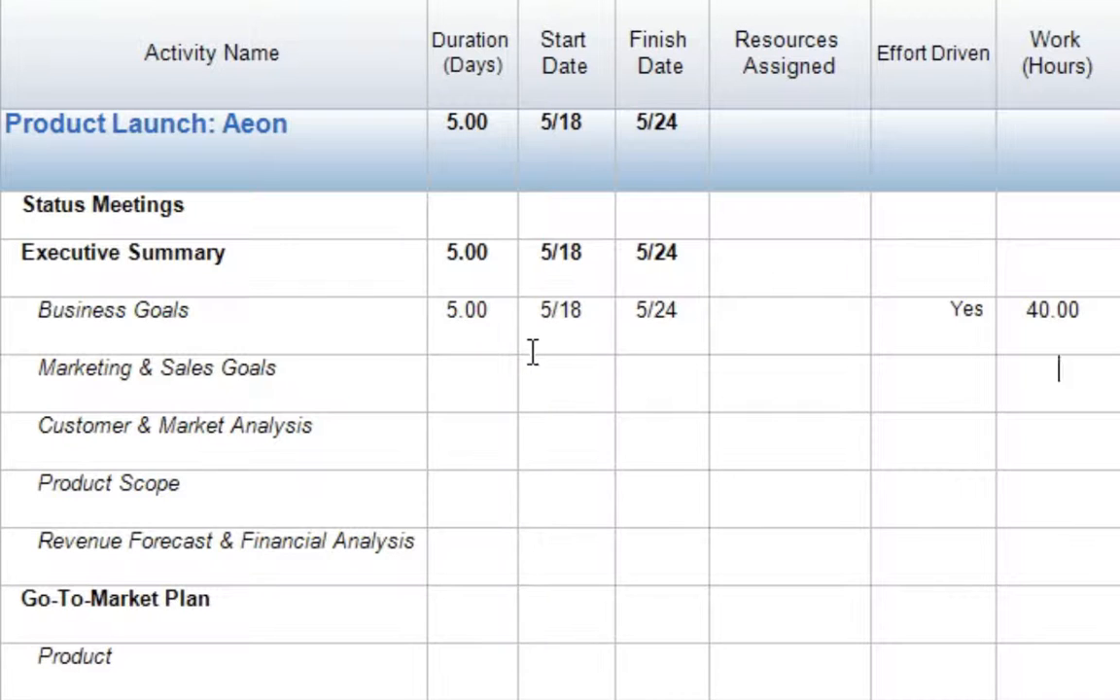
left_click(789, 319)
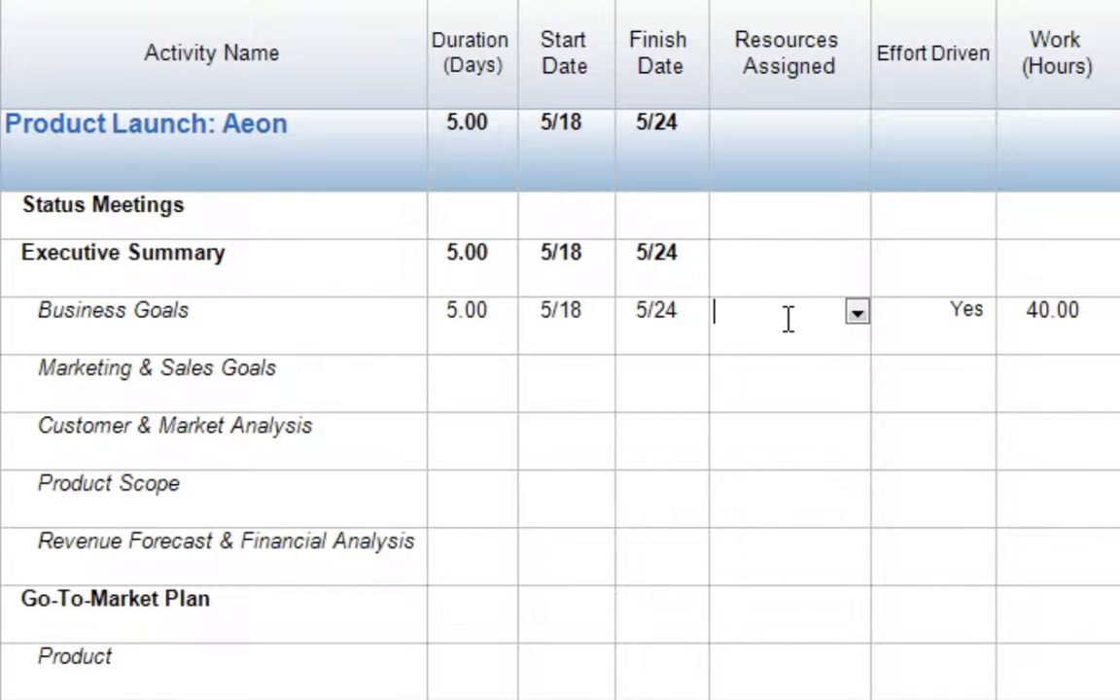
left_click(856, 313)
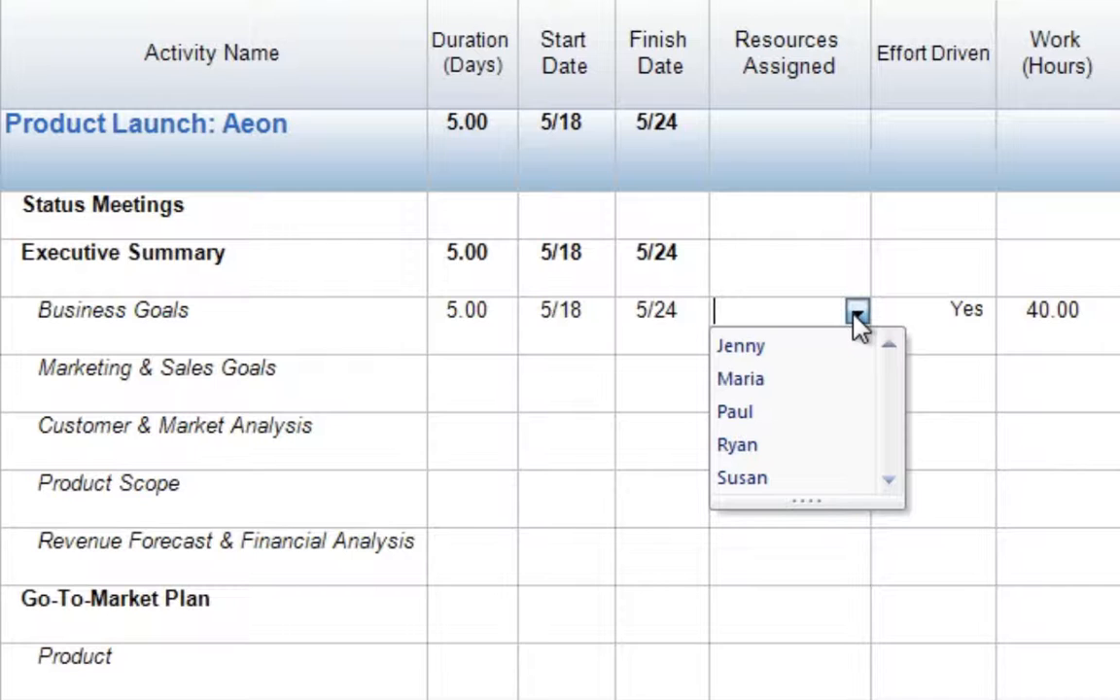
left_click(822, 353)
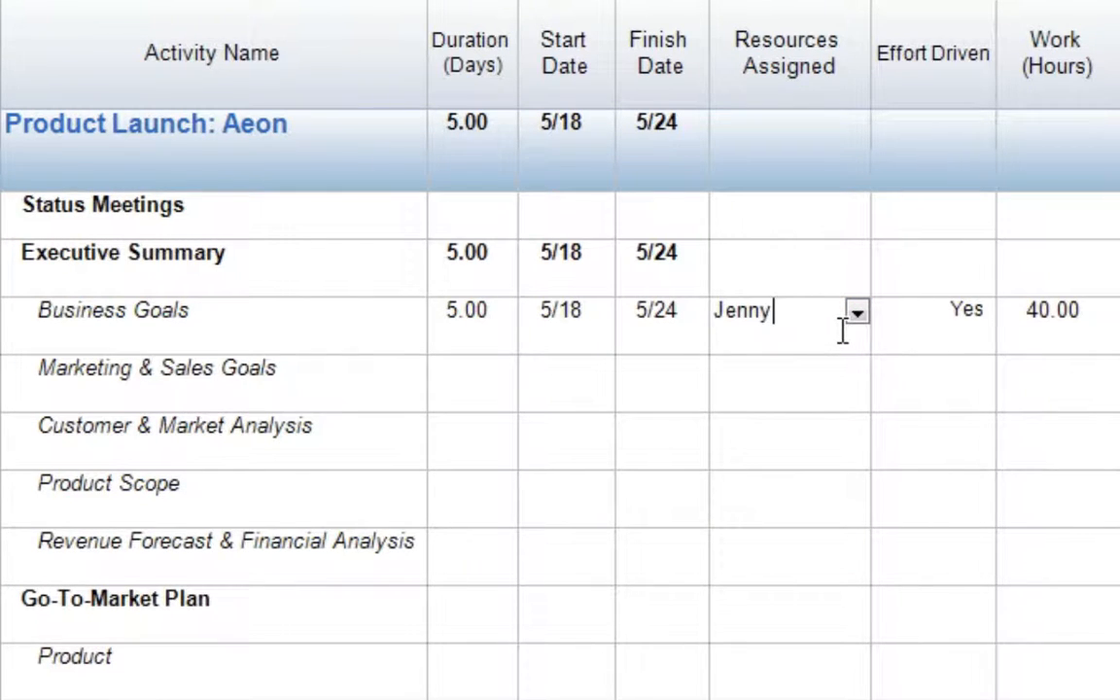
key("Return")
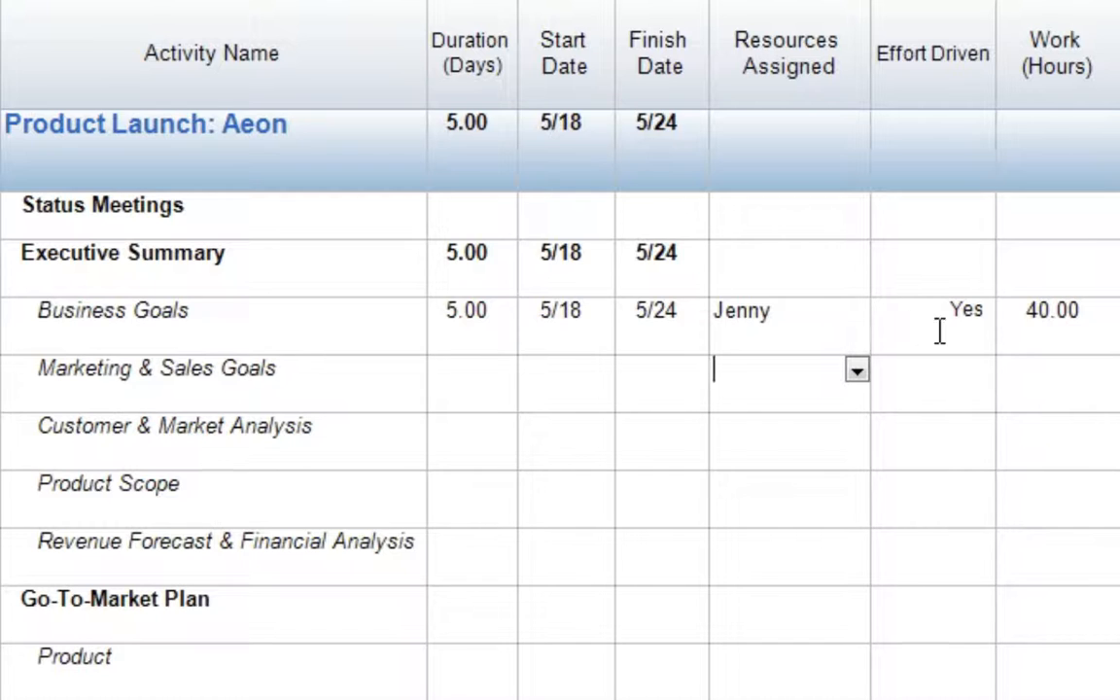
Step: Set the work for the Marketing & Sales Goals activity to 40 hours
left_click(1062, 387)
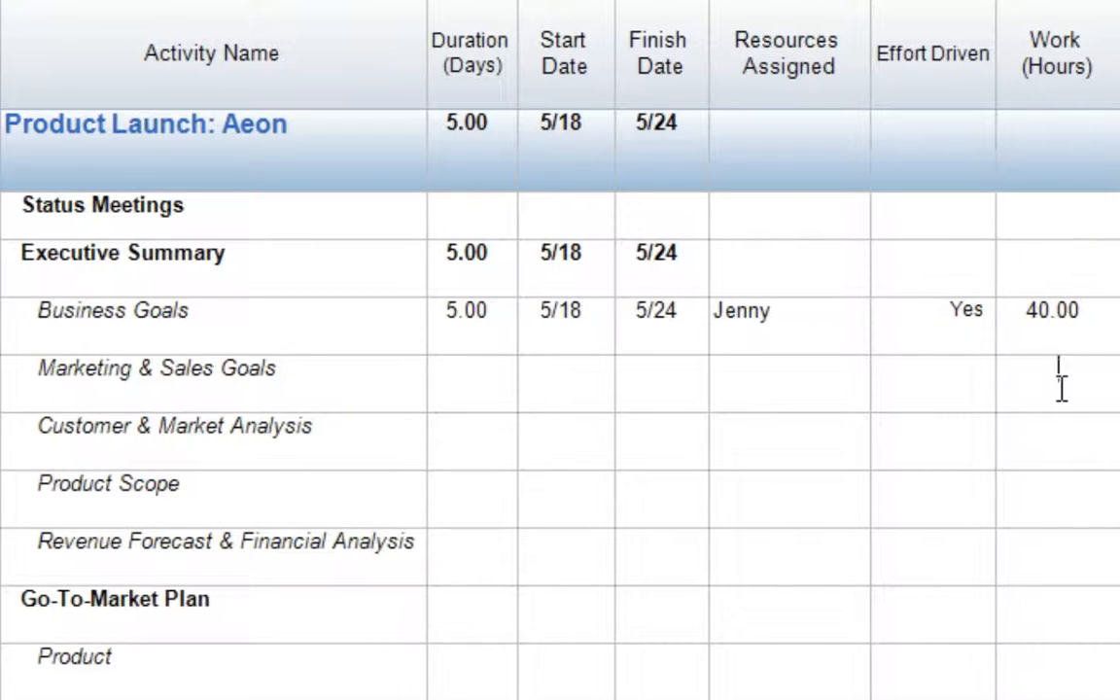
type("40")
key("Return")
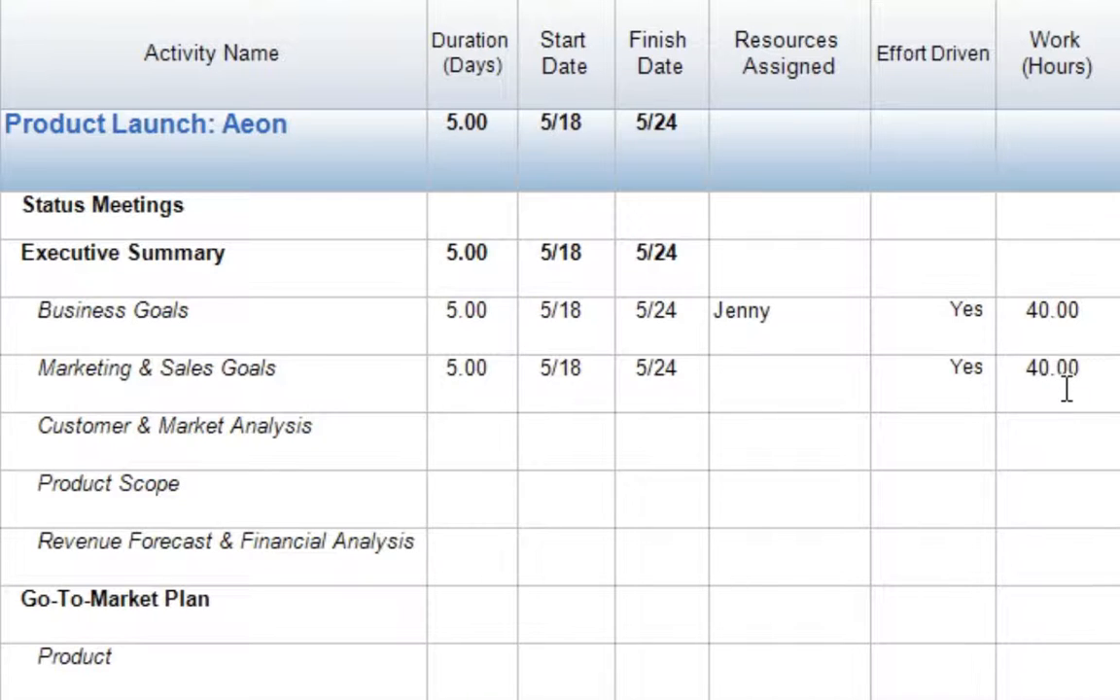
Step: Assign the second and third listed resources to the Marketing & Sales Goals activity
left_click(801, 368)
left_click(856, 371)
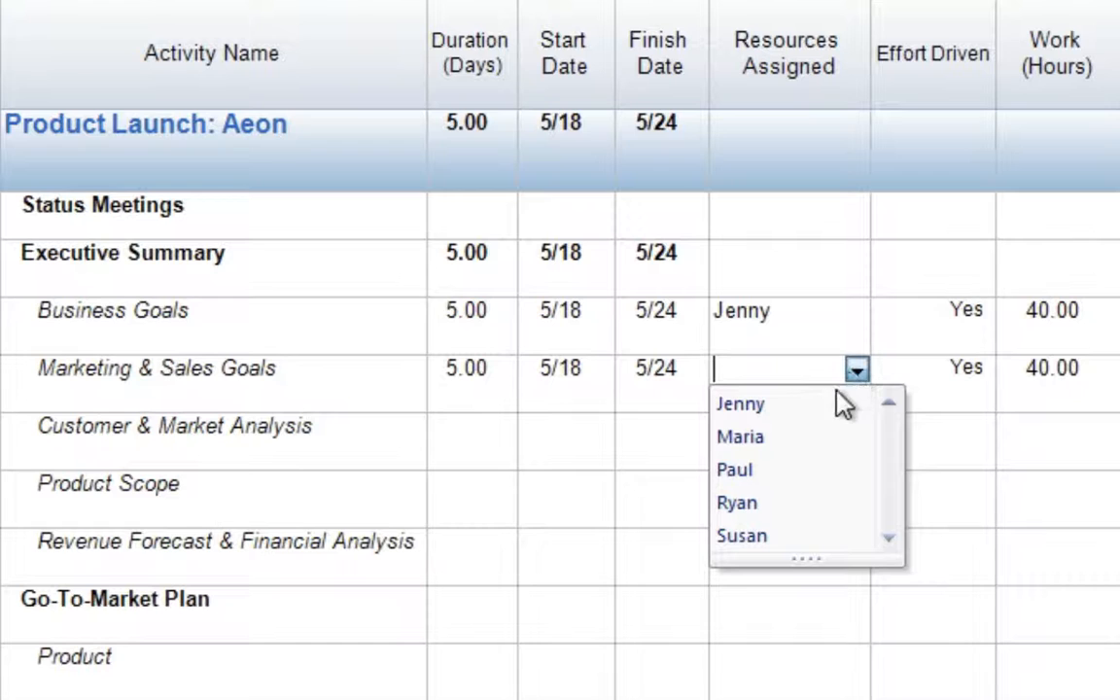
left_click(813, 439)
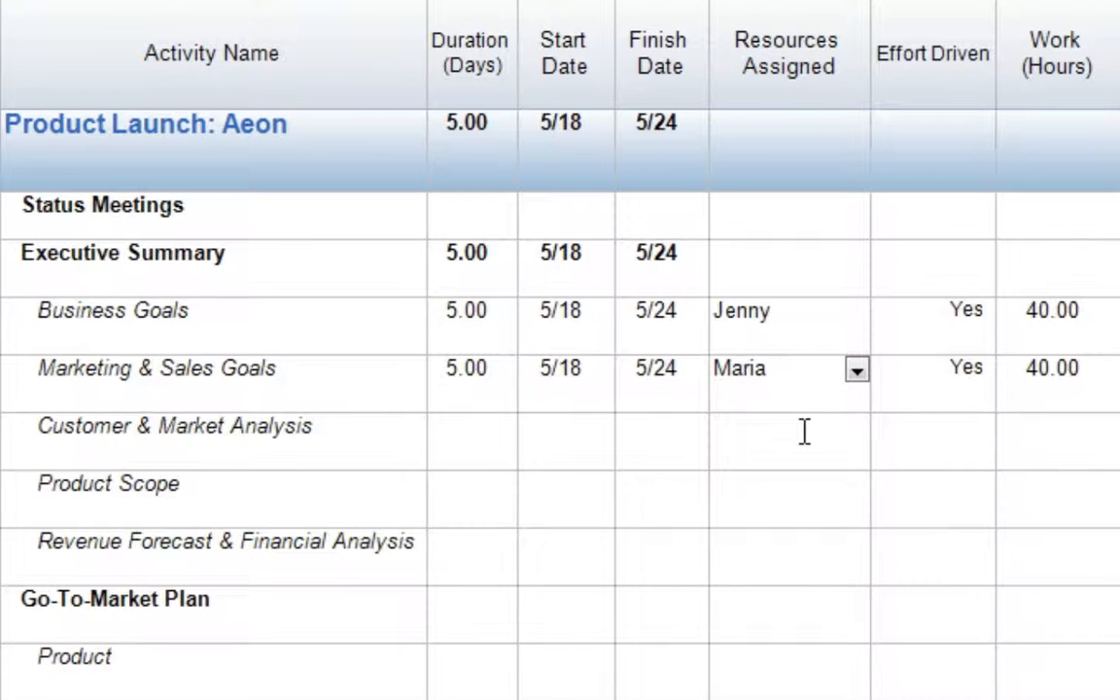
left_click(856, 371)
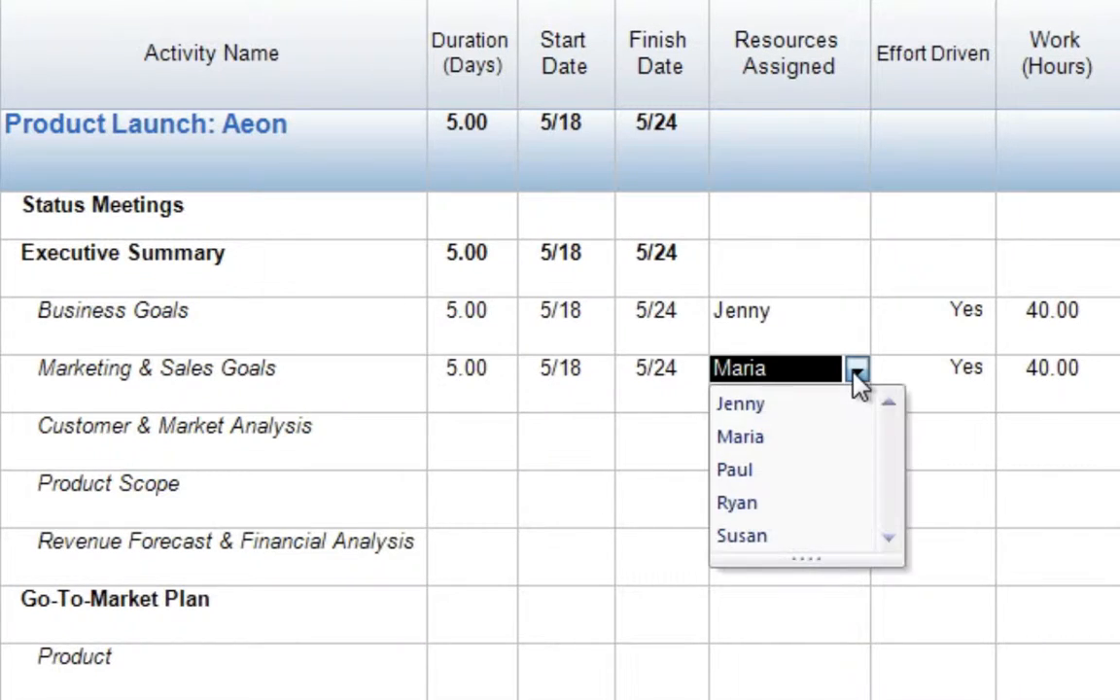
left_click(792, 471)
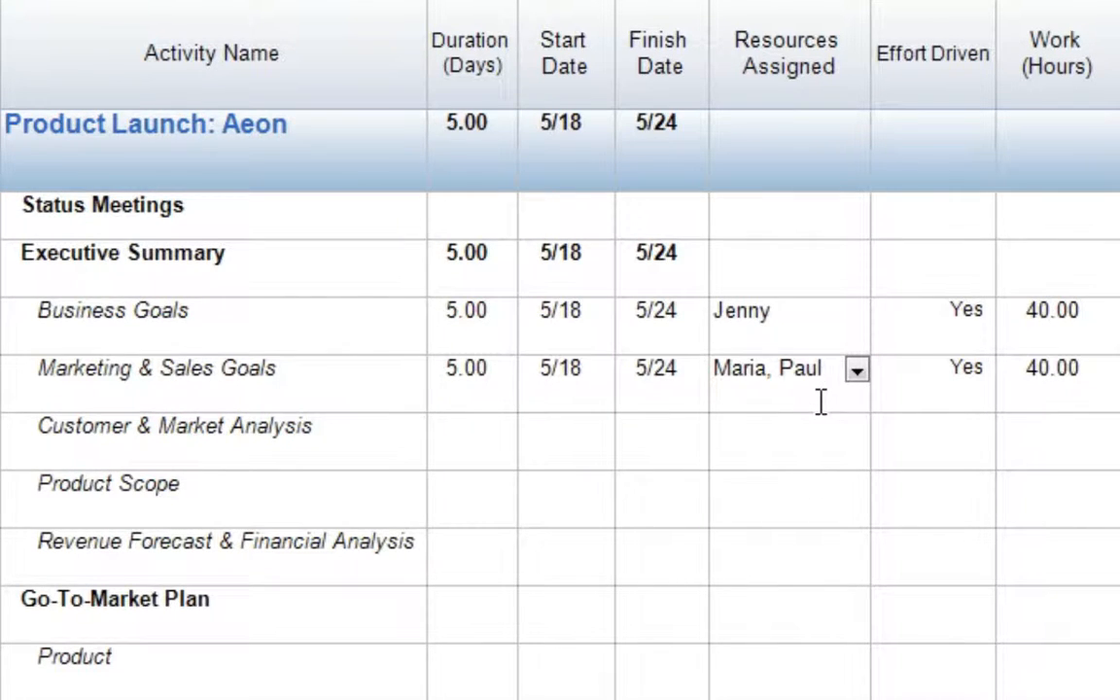
key("Return")
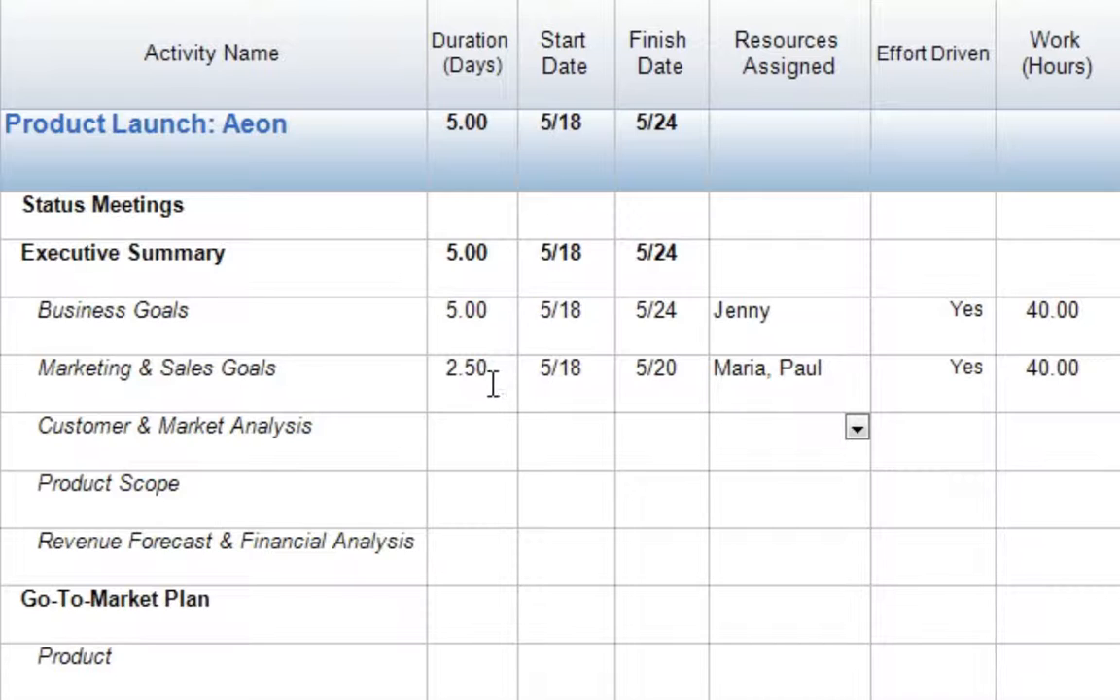
Step: Give the Customer & Market Analysis activity a duration of 5 days and set its Effort Driven value to No
left_click(455, 432)
type("5")
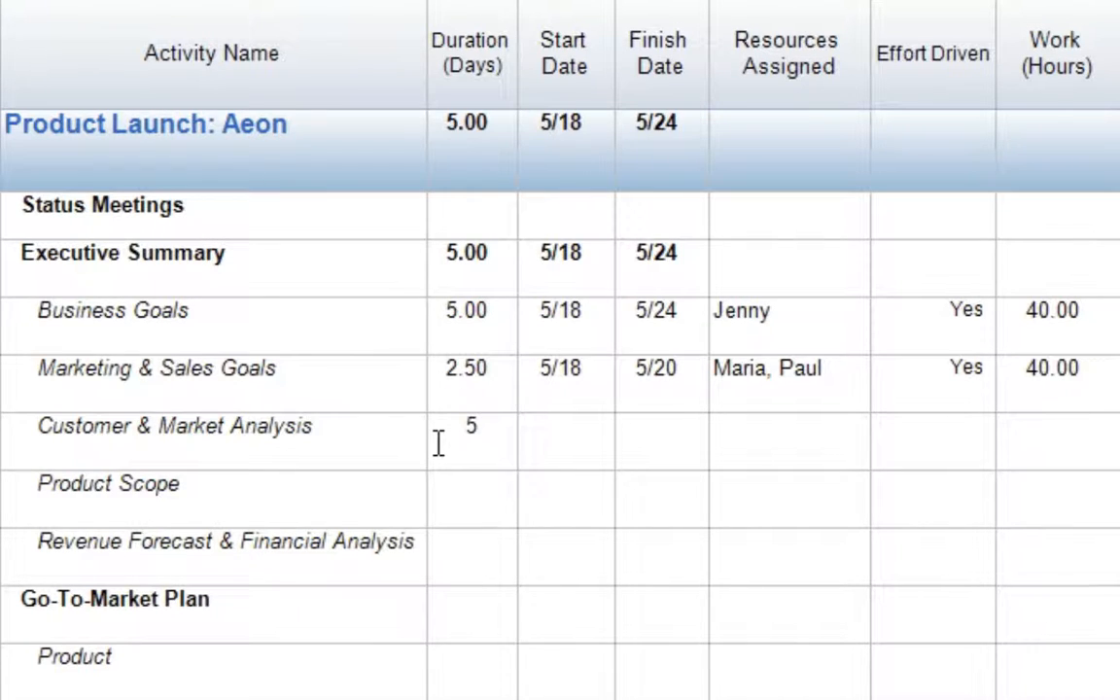
key("Return")
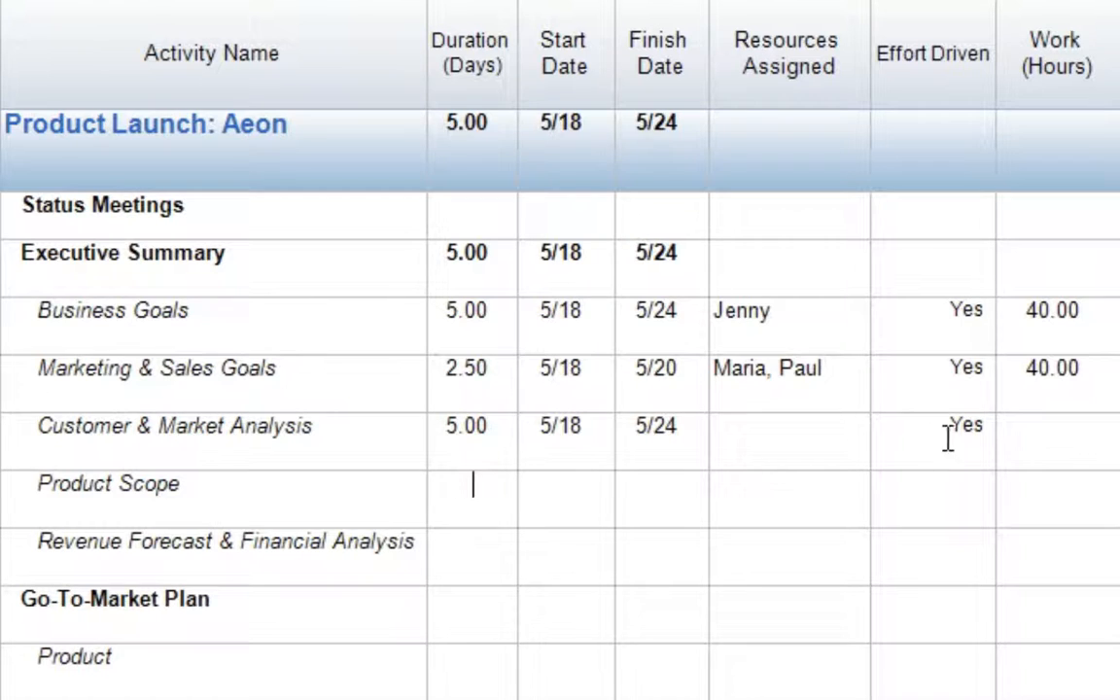
left_click(987, 430)
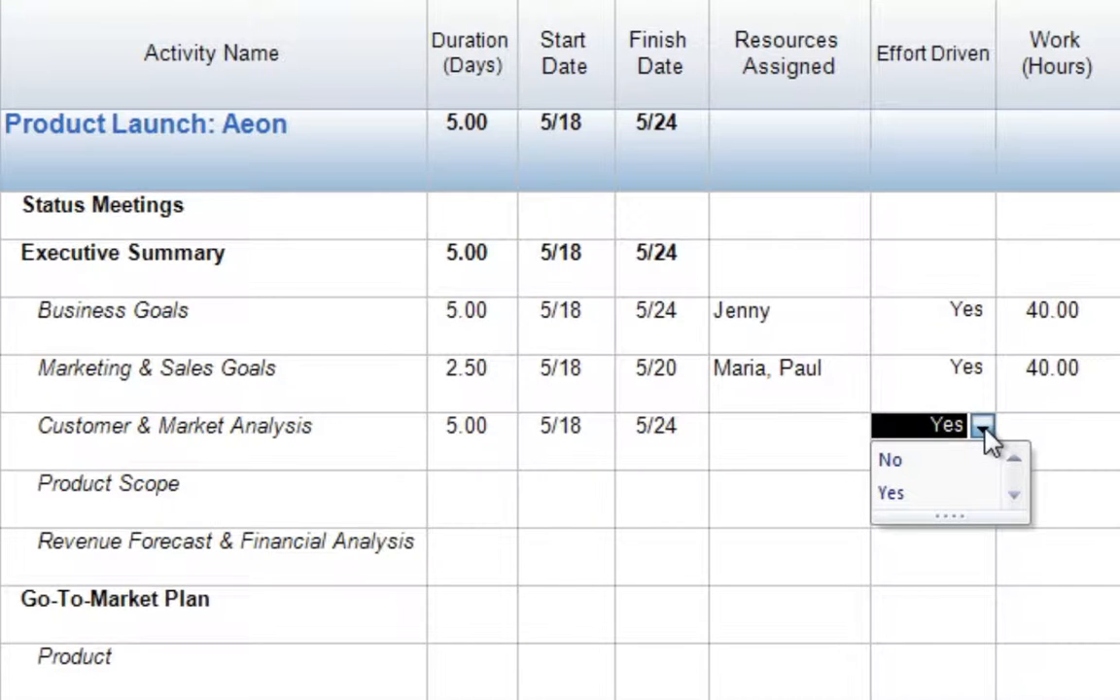
left_click(906, 459)
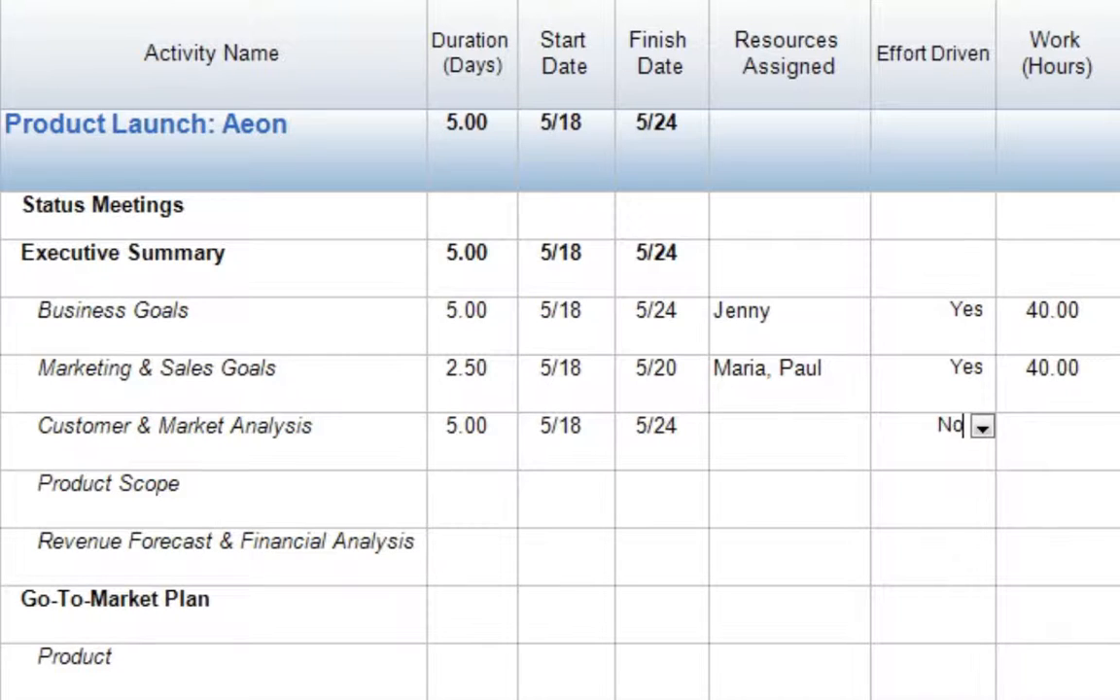
Step: Enable Fixed Duration in the bar information of the Customer & Market Analysis activity
left_click(713, 335)
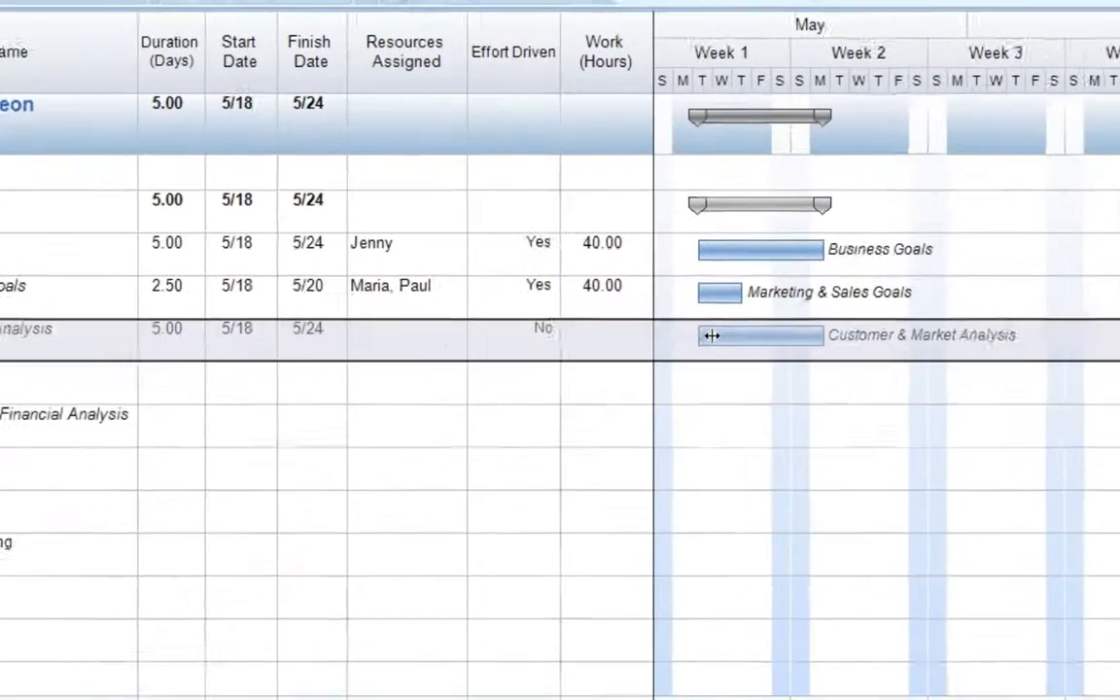
double_click(712, 335)
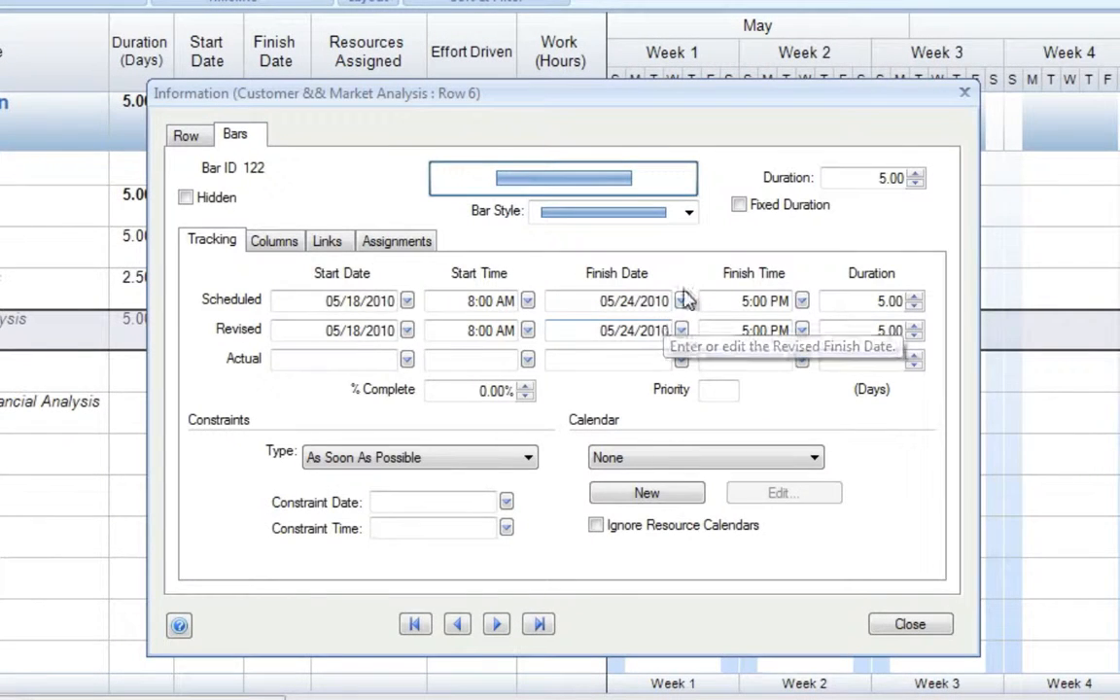
left_click(739, 205)
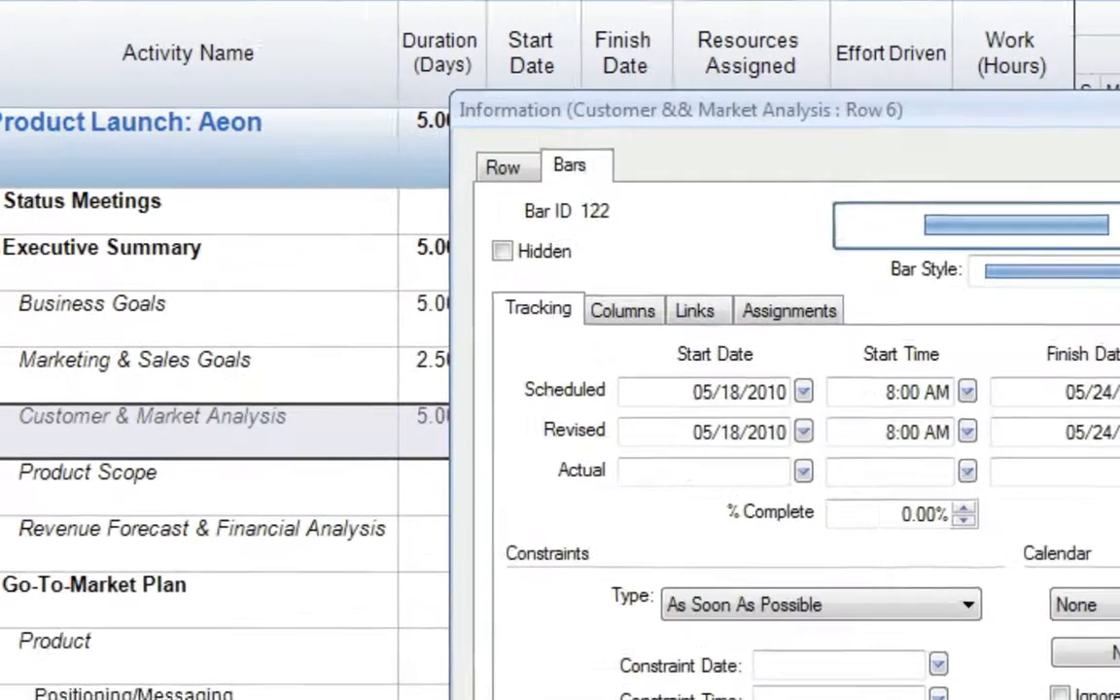
key("Escape")
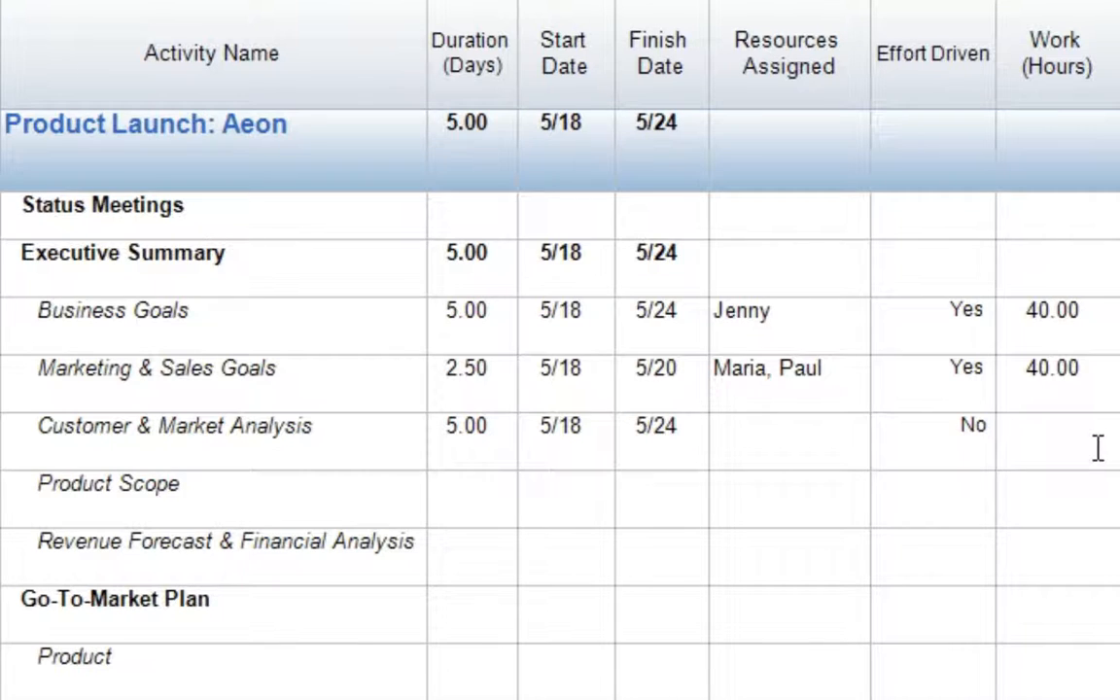
Step: Assign the fourth listed resource to the Customer & Market Analysis activity
left_click(795, 432)
left_click(857, 430)
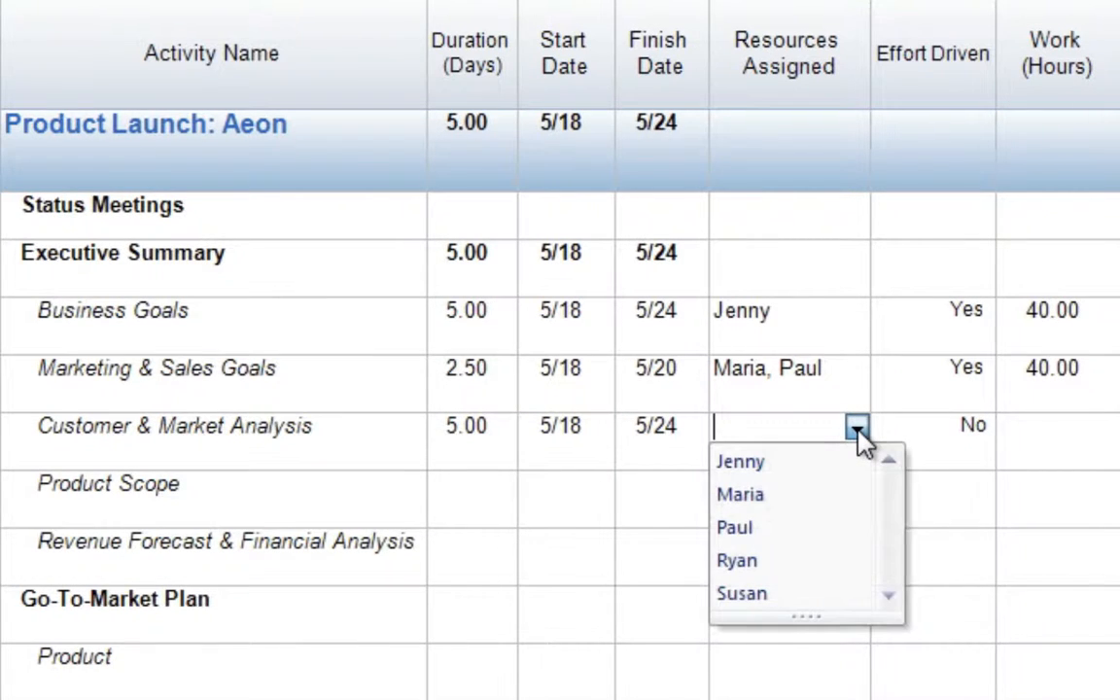
left_click(785, 561)
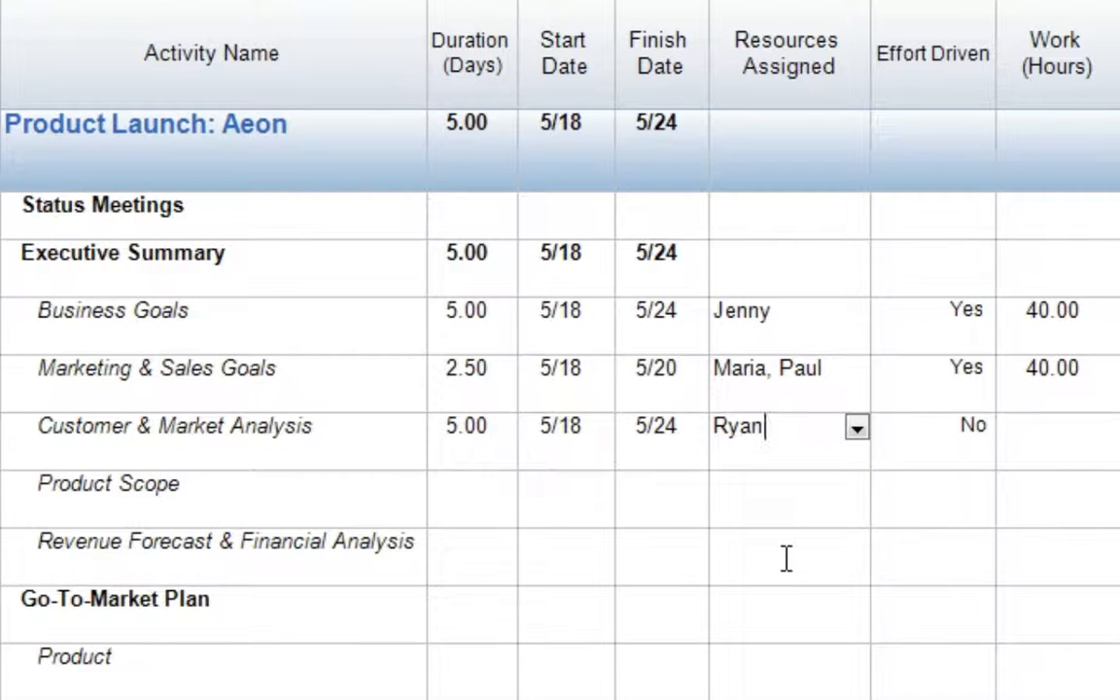
key("Return")
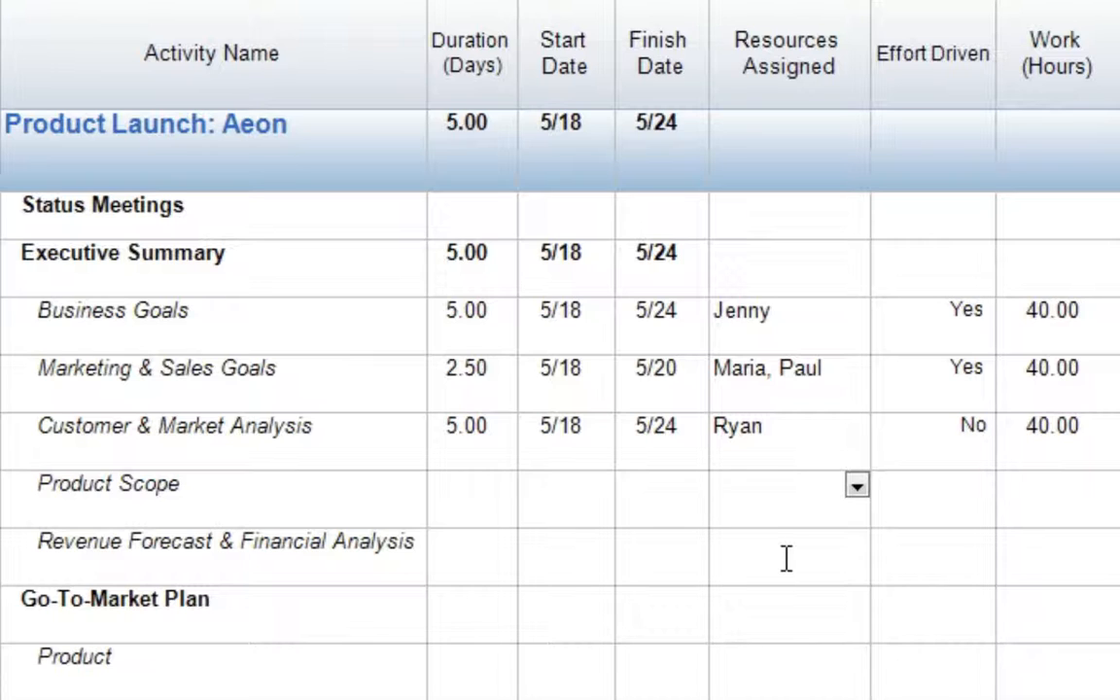
Step: Give the Product Scope activity a duration of 5 days and set its Effort Driven value to No
left_click(466, 500)
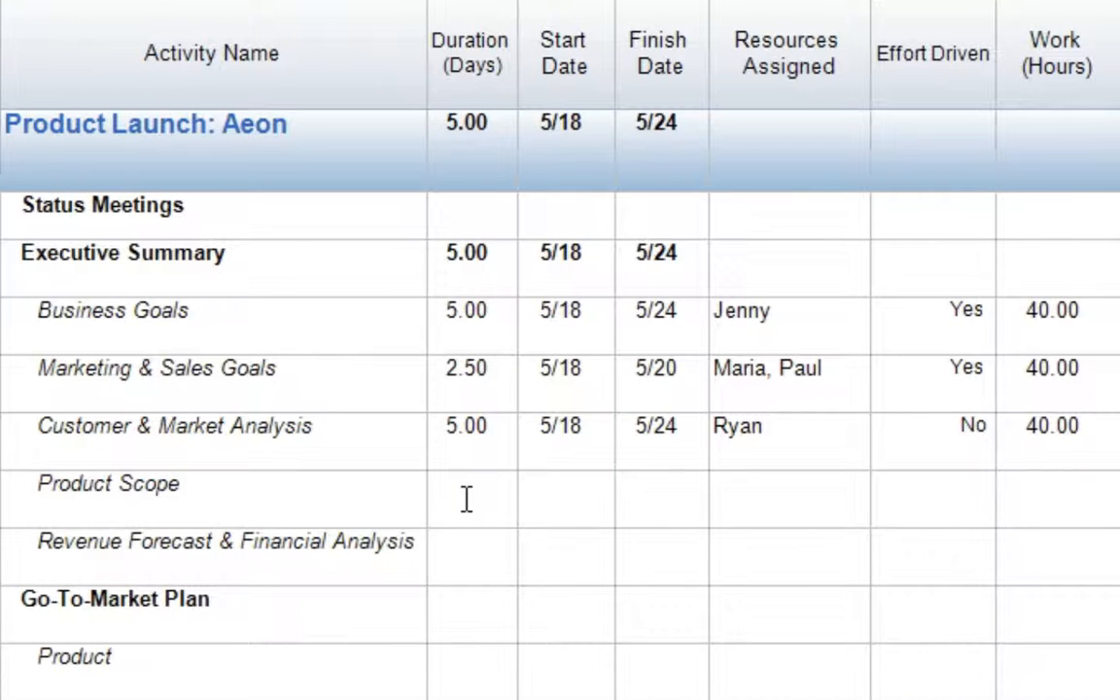
type("5")
key("Return")
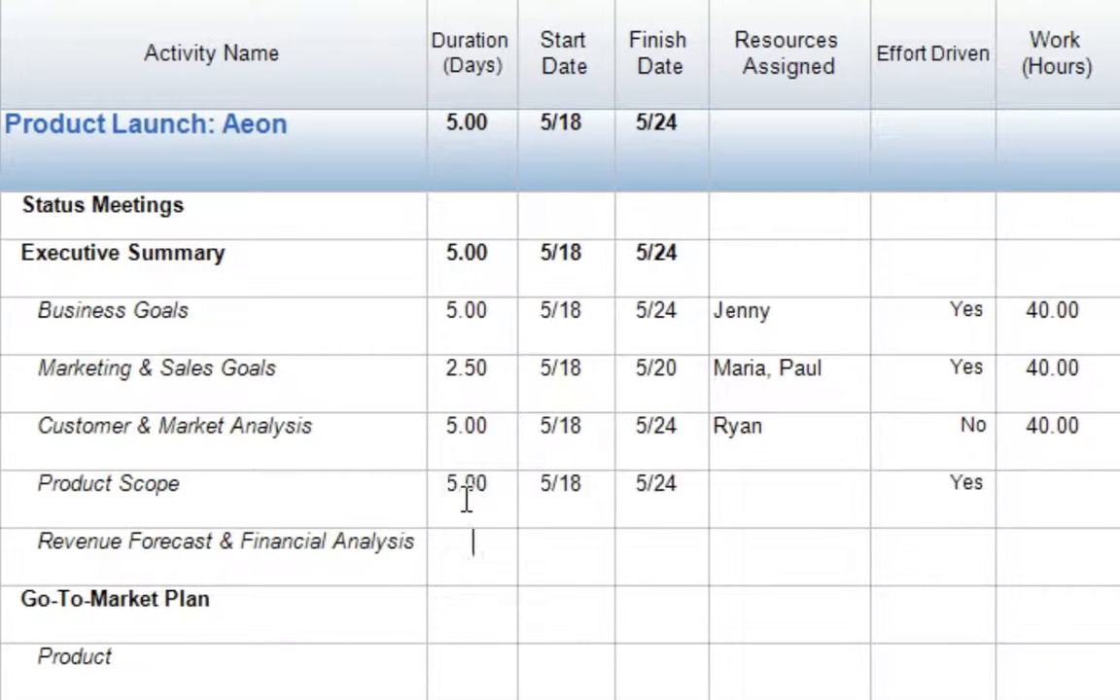
left_click(943, 490)
left_click(982, 486)
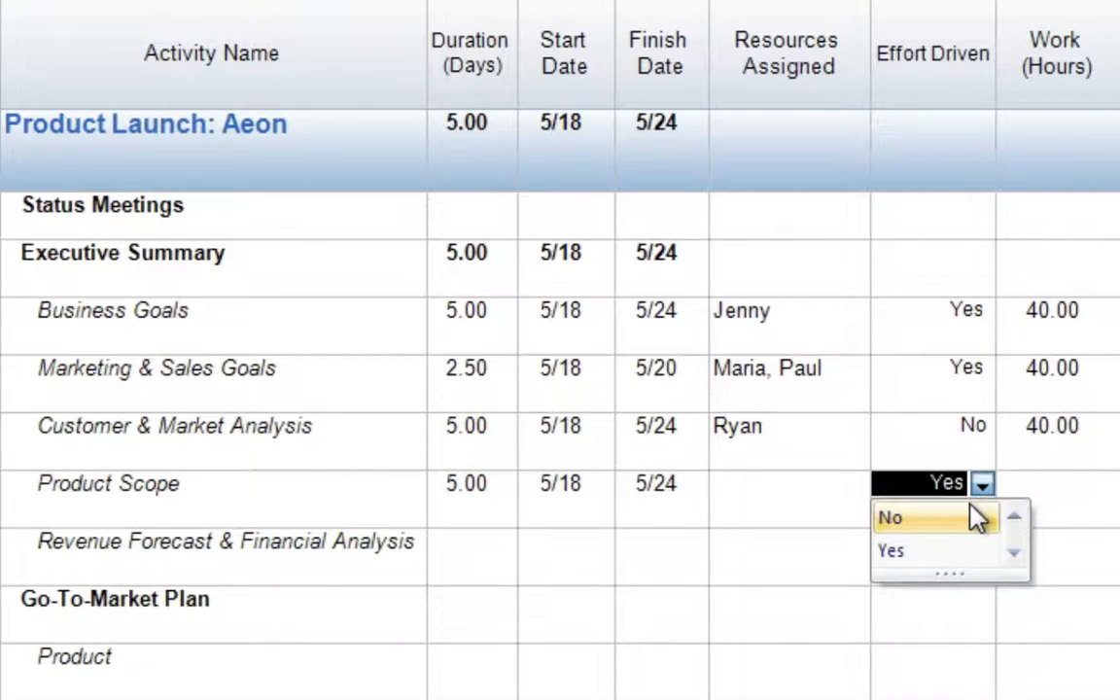
left_click(977, 517)
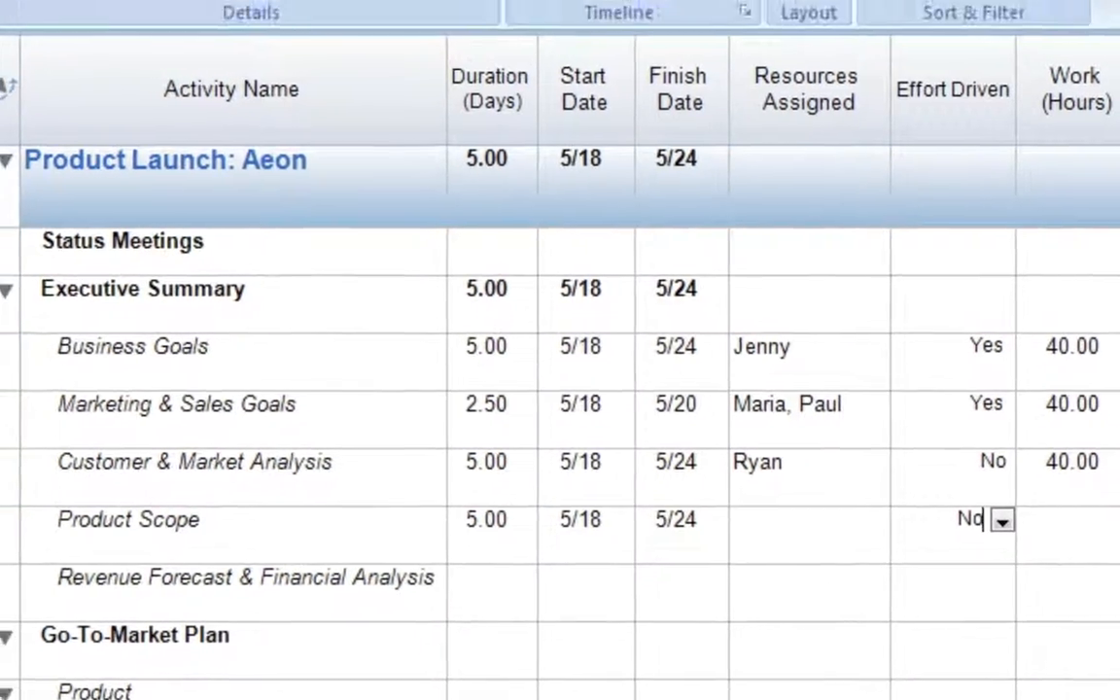
Step: Insert the Fixed Duration column between the Effort Driven and Work columns
left_click(195, 11)
left_click(233, 136)
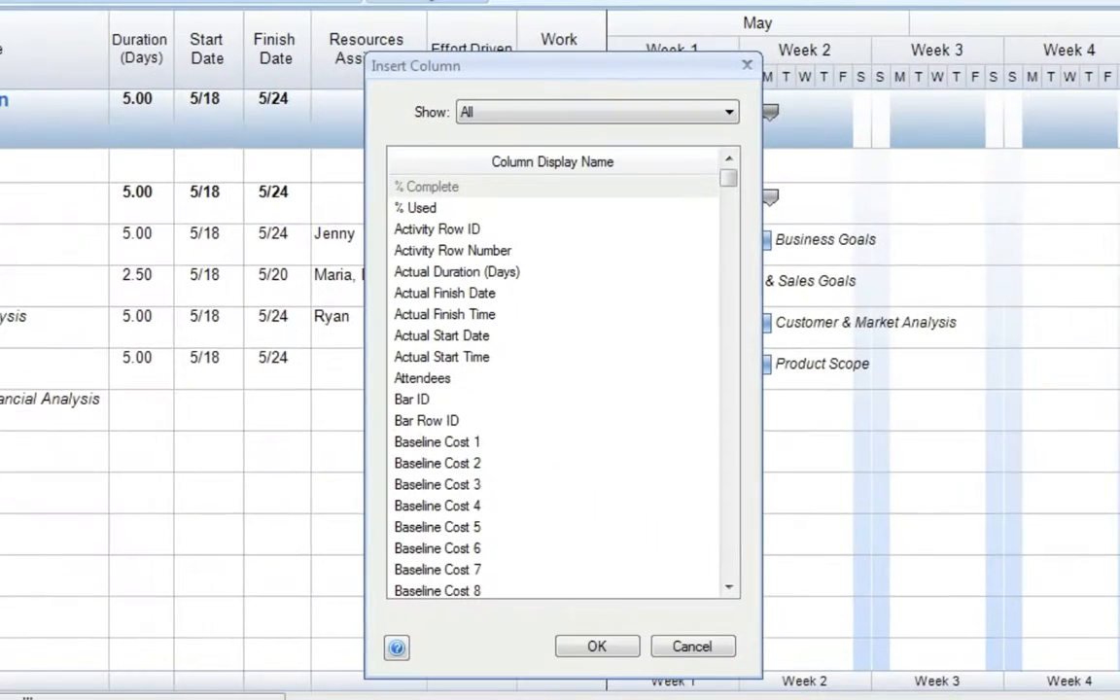
left_click(523, 471)
key("f")
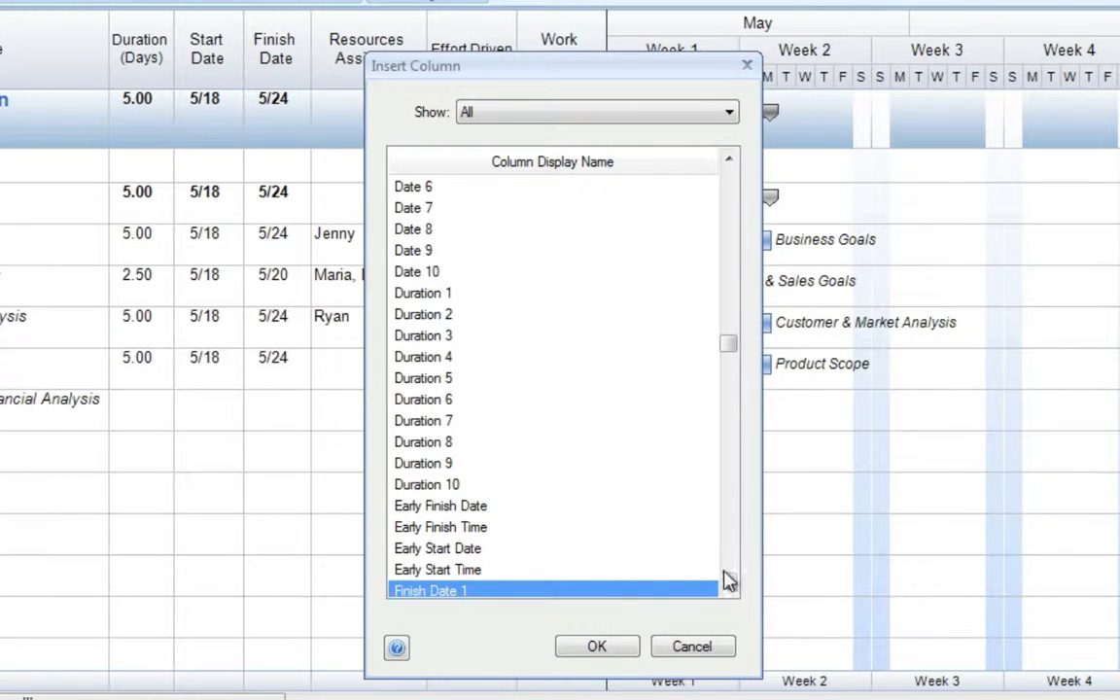
left_click_drag(735, 352, 732, 365)
left_click(464, 487)
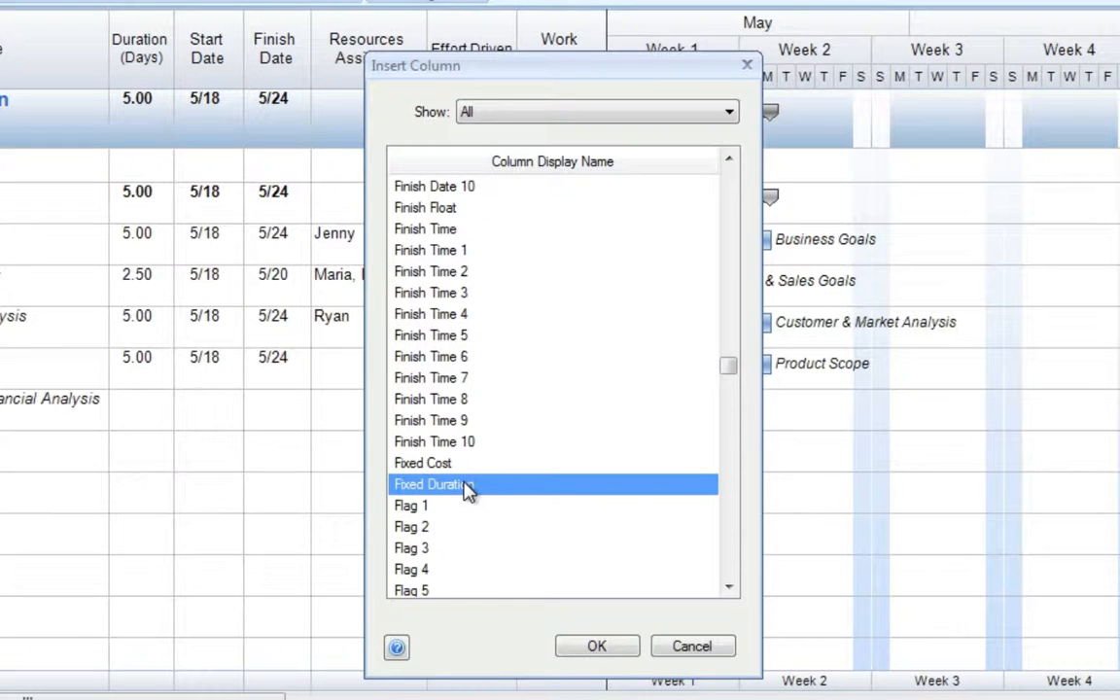
left_click(599, 647)
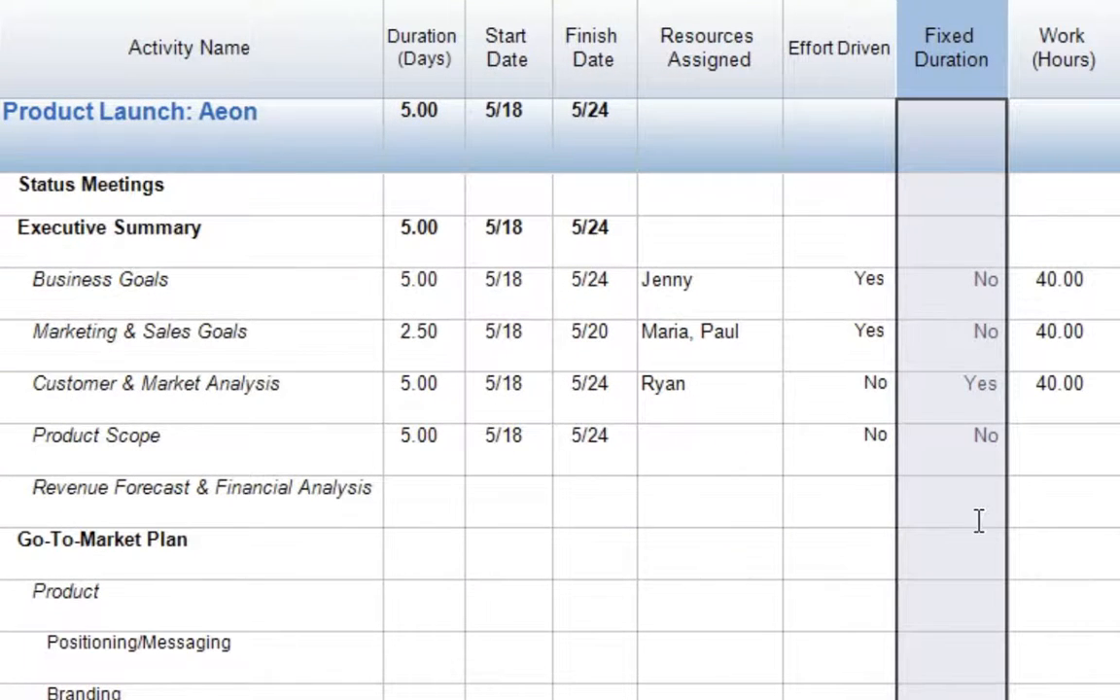
Step: Set the Fixed Duration value of the Product Scope activity to Yes
left_click(974, 450)
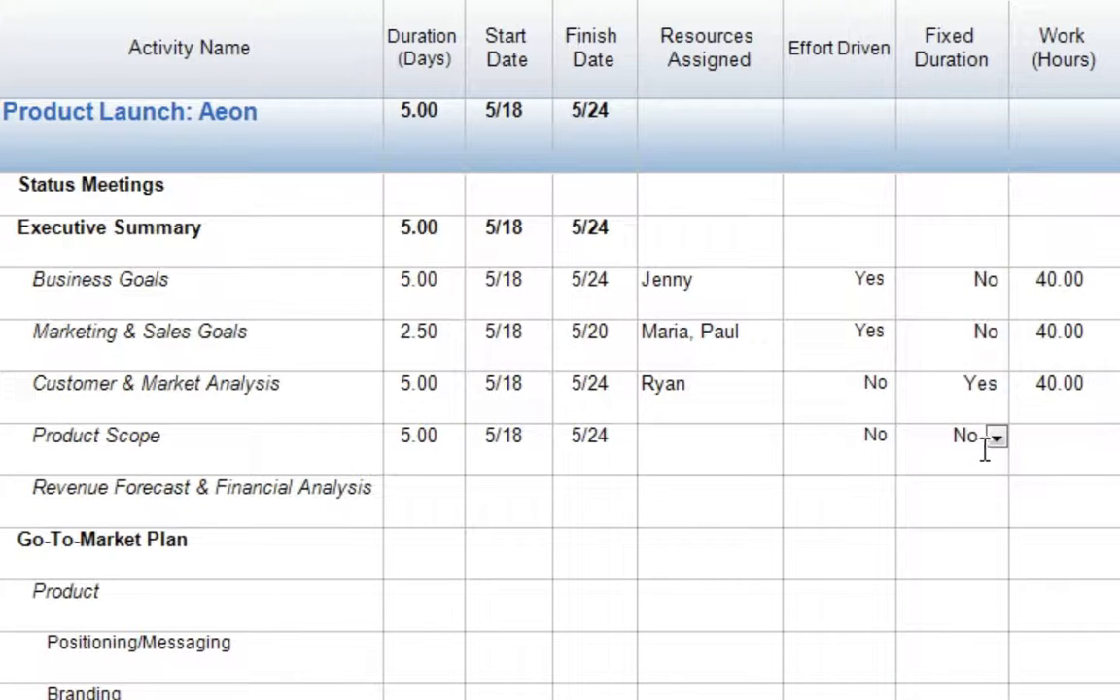
left_click(995, 440)
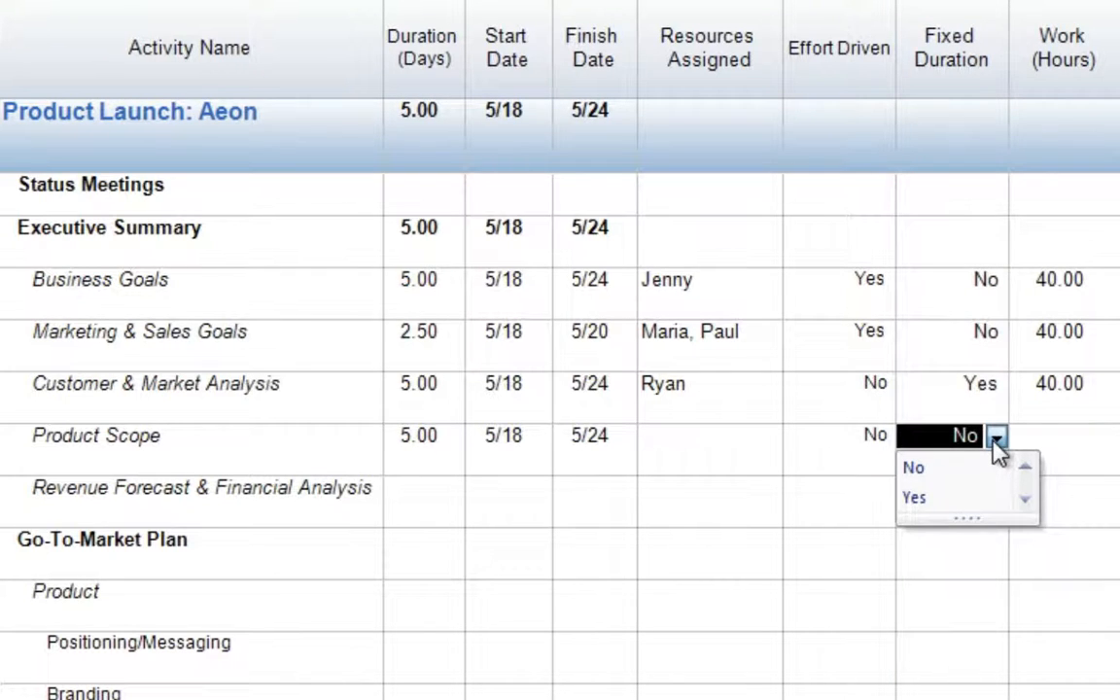
left_click(981, 498)
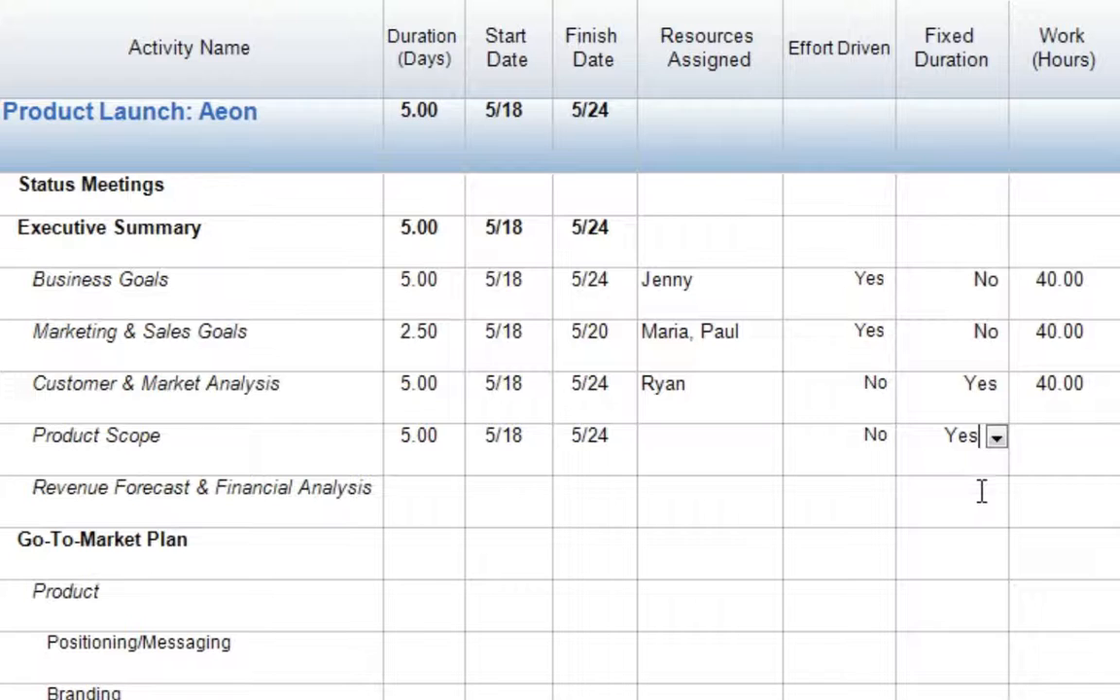
left_click(982, 491)
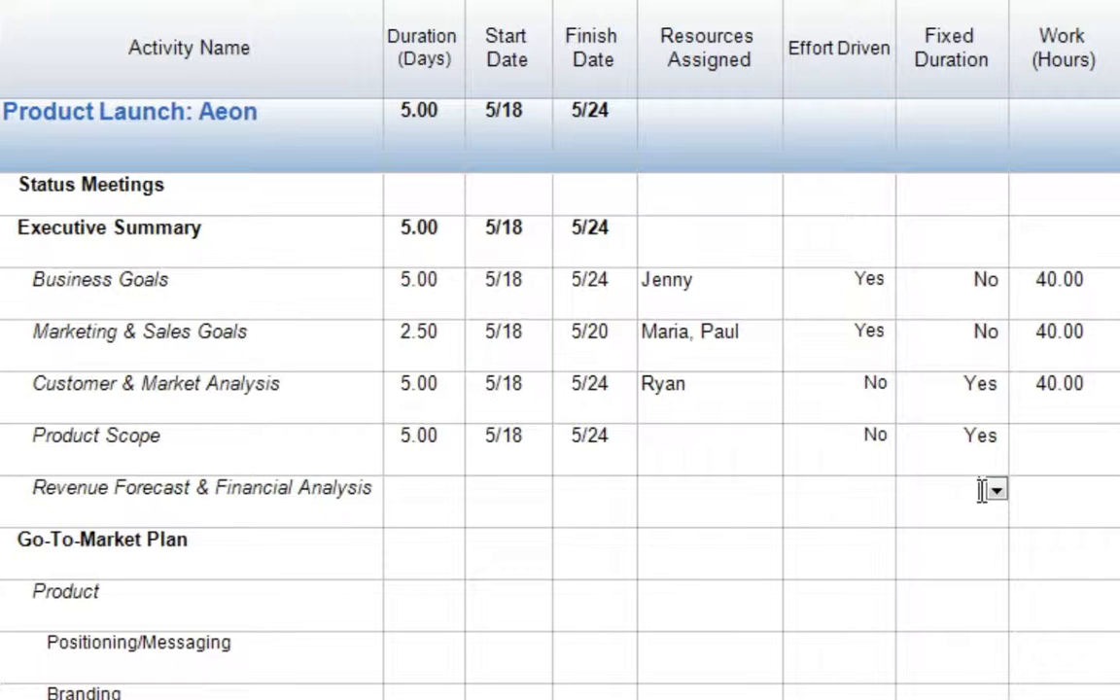
Step: Assign both the first and the fifth listed resources to the Product Scope activity
left_click(739, 435)
left_click(770, 437)
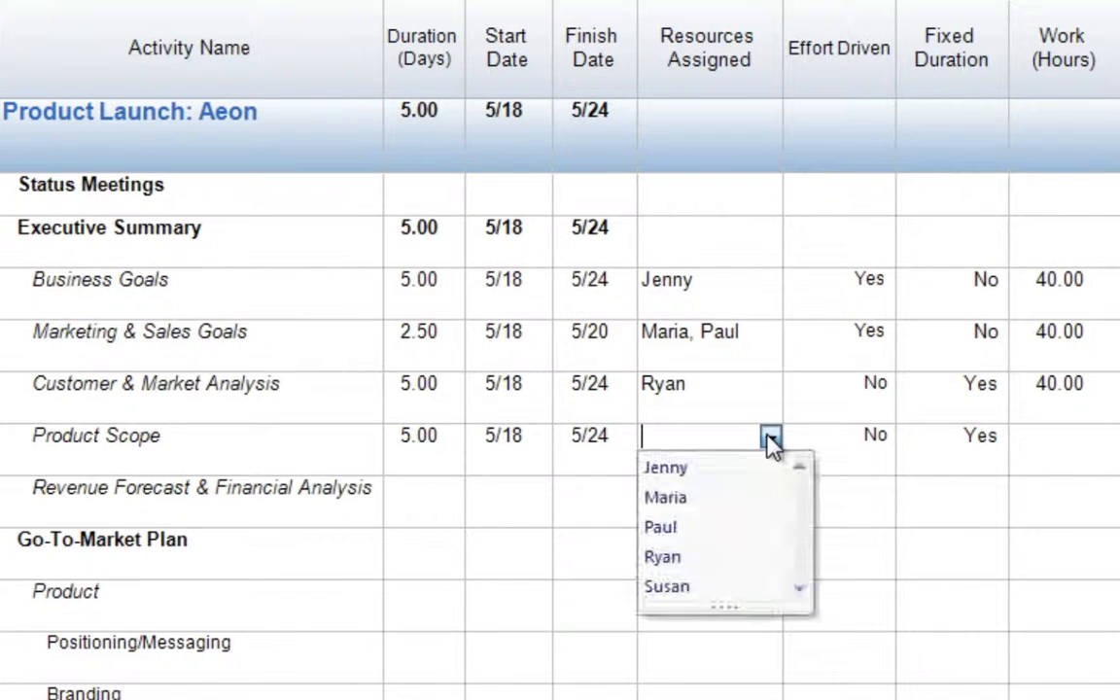
left_click(768, 471)
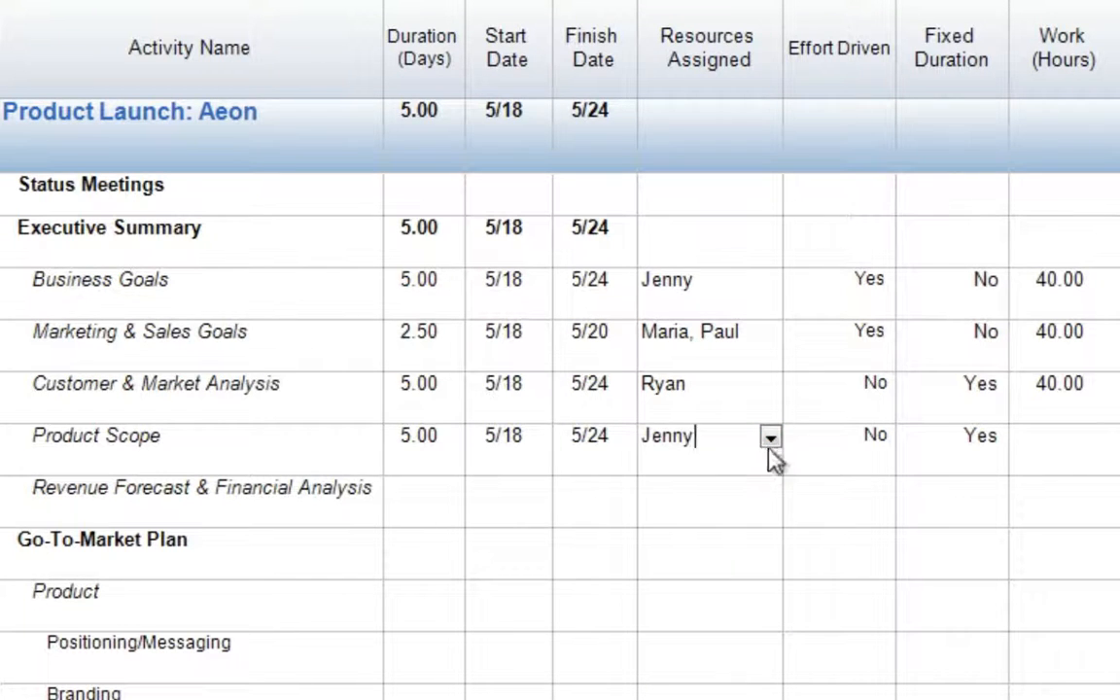
left_click(771, 439)
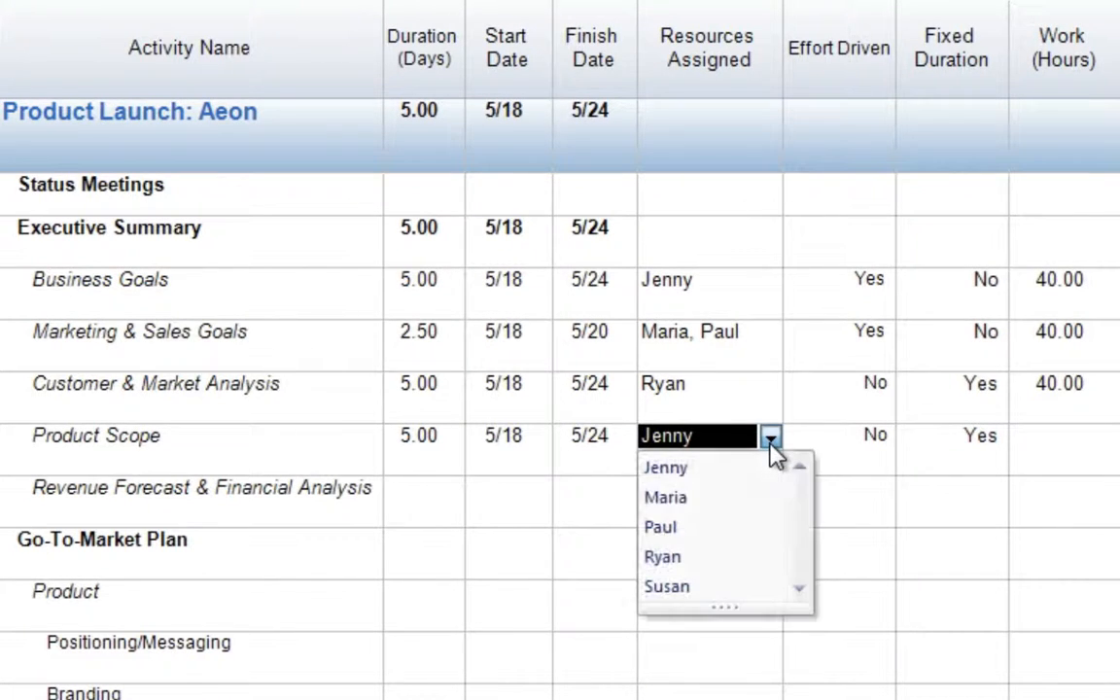
left_click(704, 583)
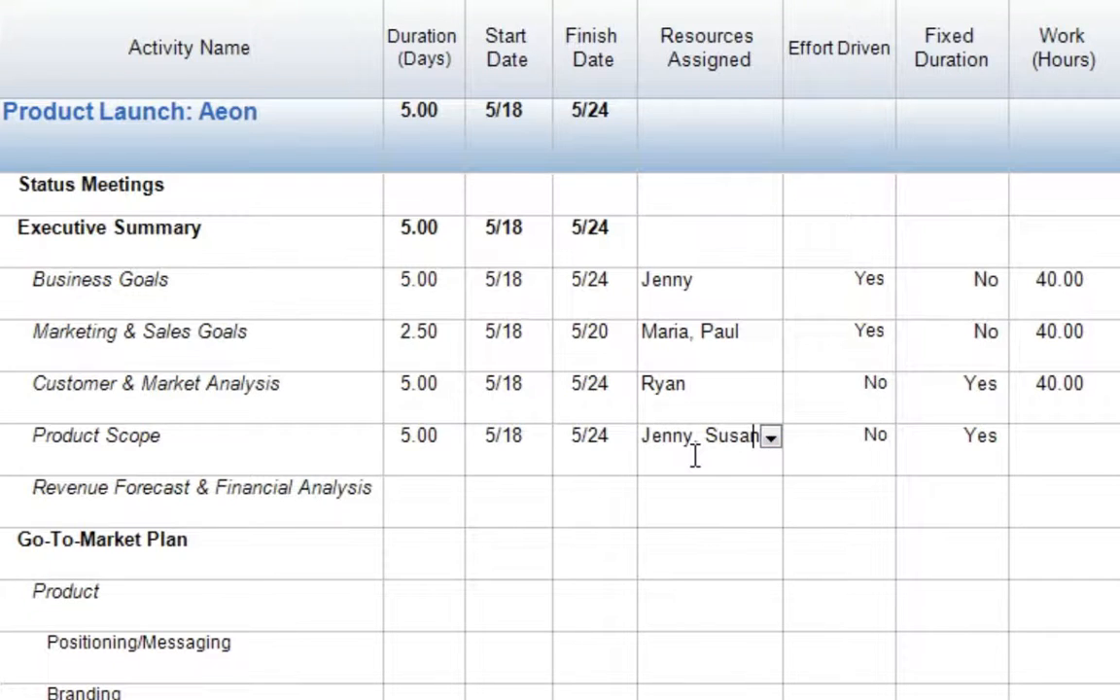
key("Return")
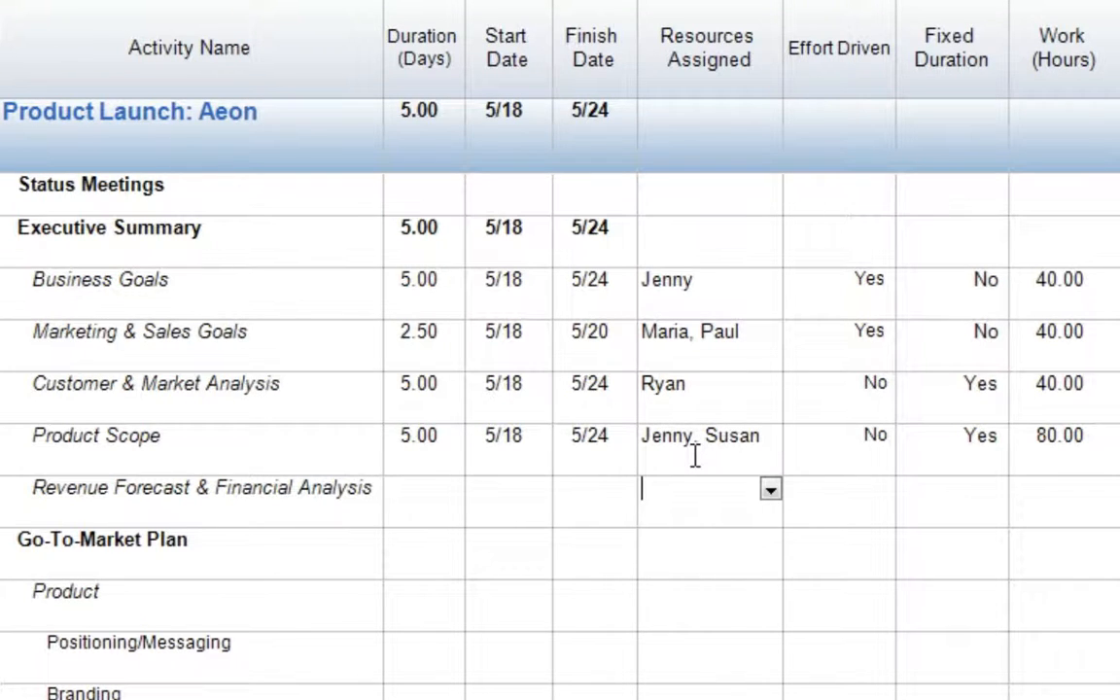